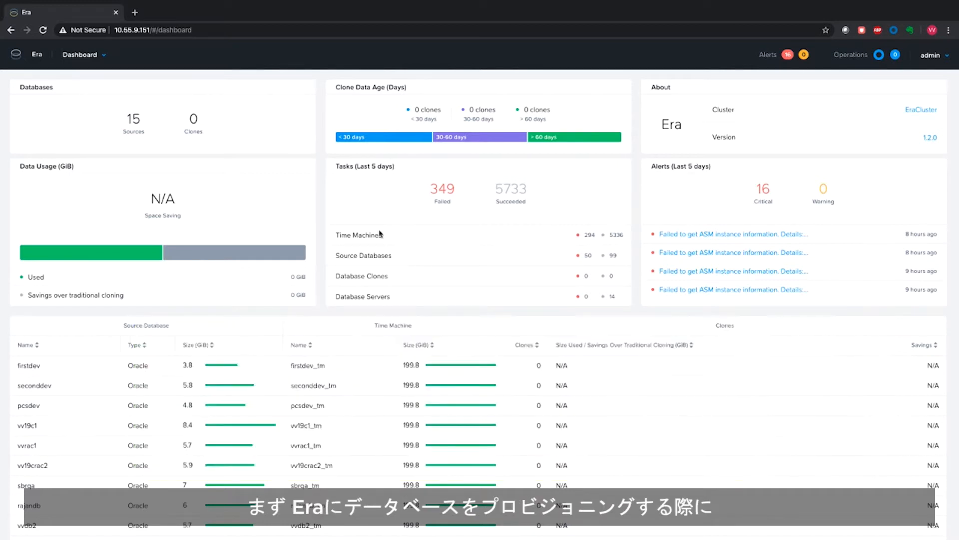
# Step: Open the version details of the oracledb19c software profile
pyautogui.click(96, 56)
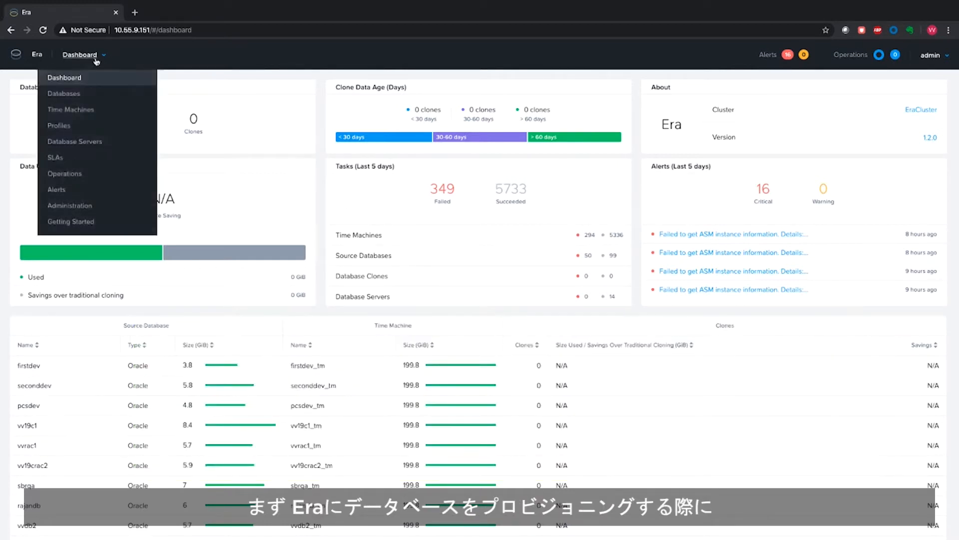
pyautogui.click(65, 126)
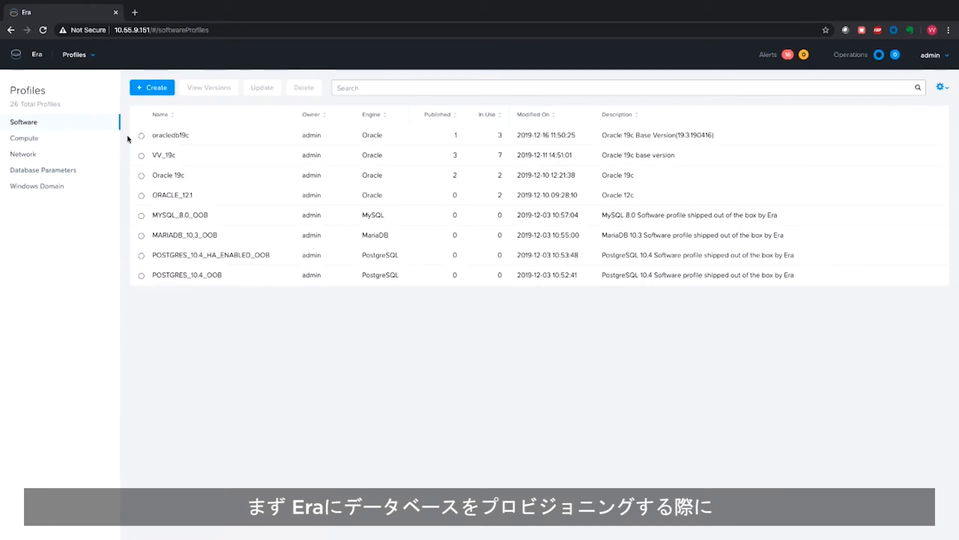
pyautogui.click(153, 136)
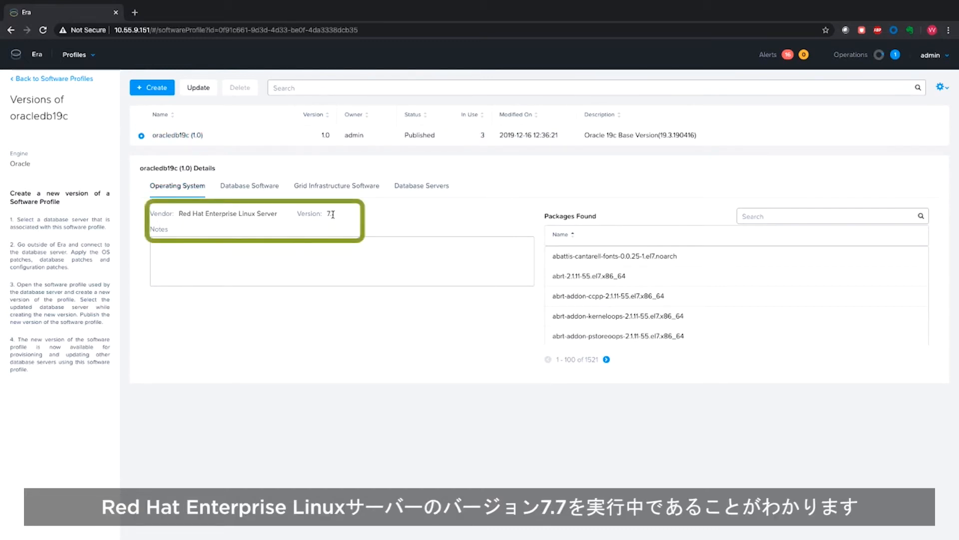
# Step: Review the database software patches, grid infrastructure patches and associated database servers of the oracledb19c (1.0) version
pyautogui.click(253, 190)
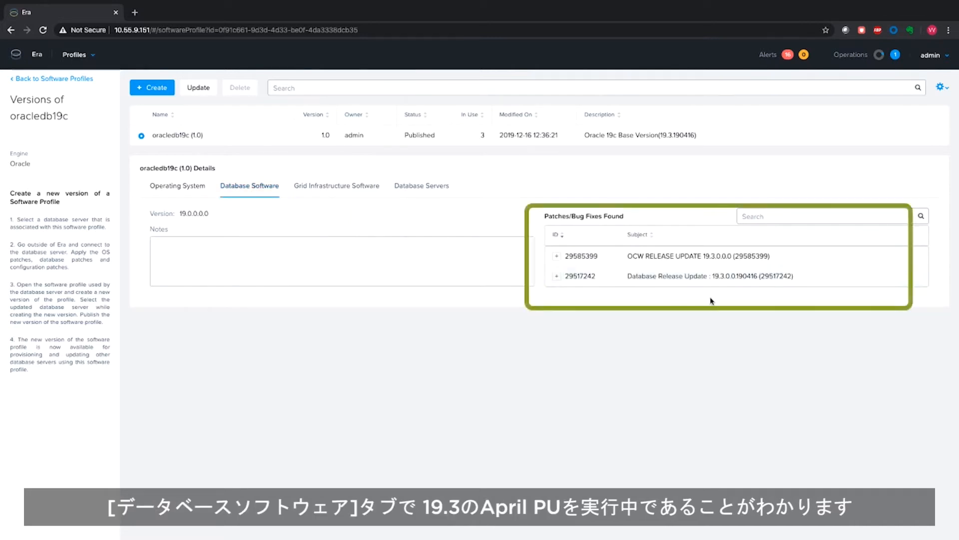
pyautogui.moveTo(713, 280); pyautogui.dragTo(753, 292)
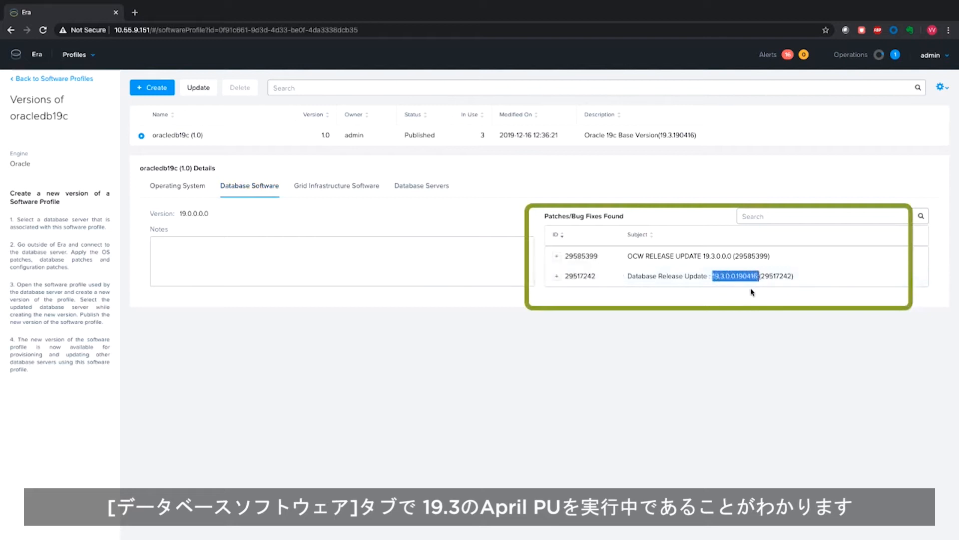
pyautogui.click(332, 186)
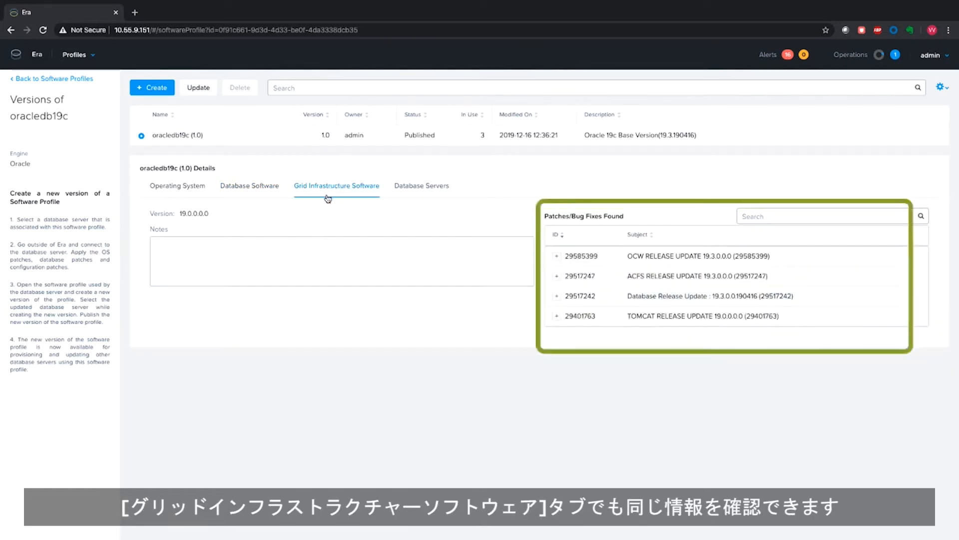
pyautogui.click(434, 189)
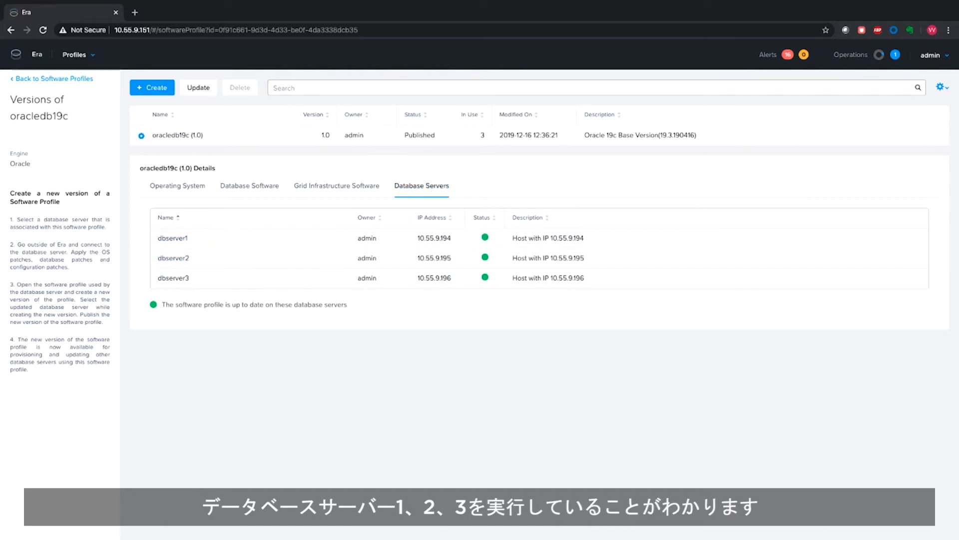
# Step: Switch to the MobaXterm oracle session on the master image server and examine the OPatch inventory output
pyautogui.moveTo(556, 528)
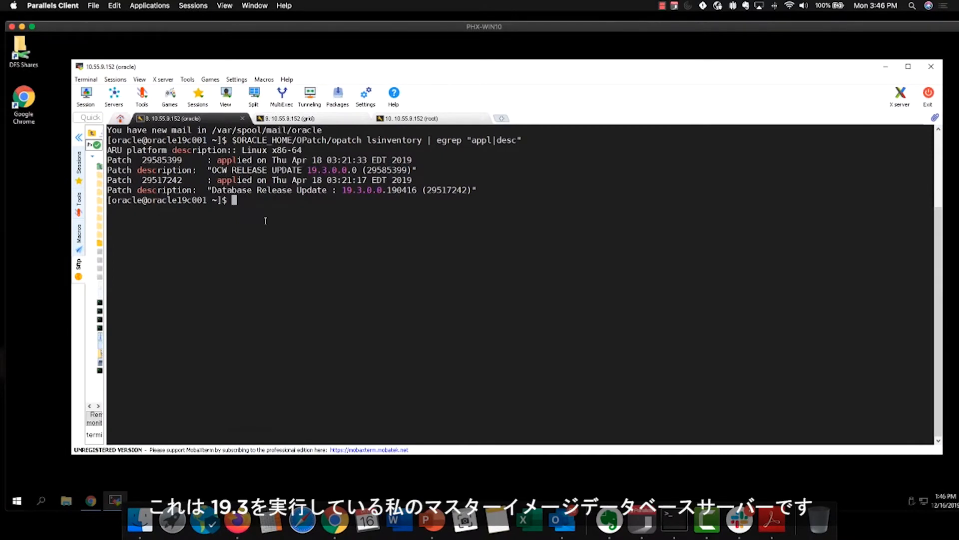
pyautogui.moveTo(120, 139); pyautogui.dragTo(565, 198)
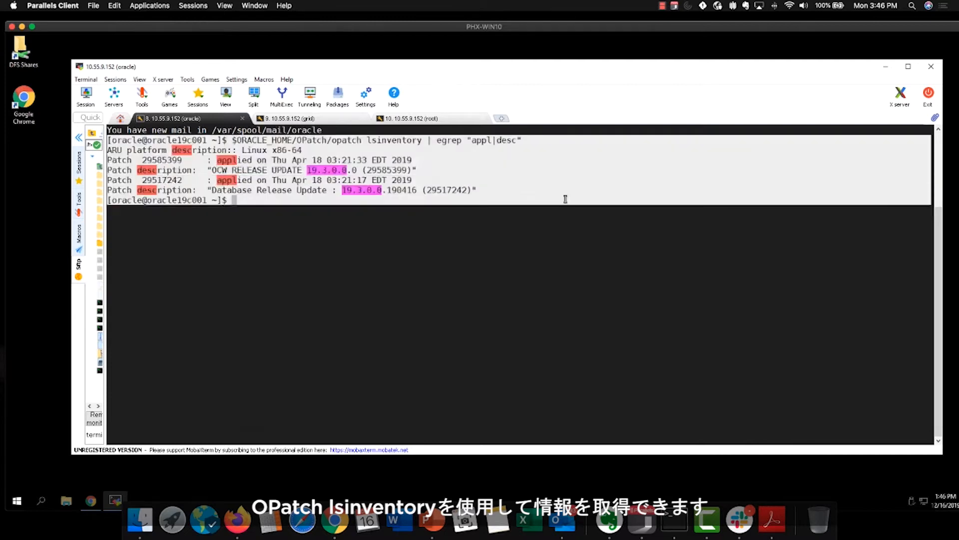
pyautogui.click(497, 246)
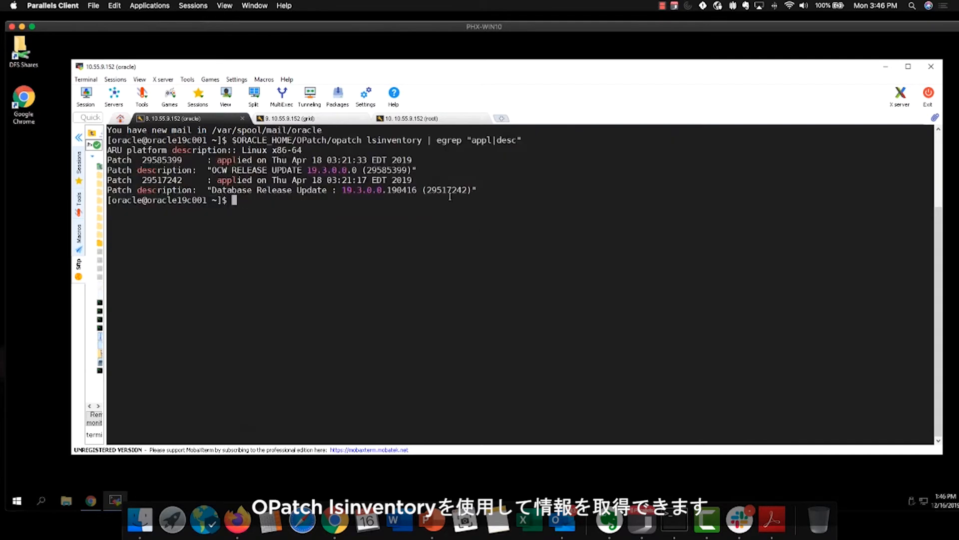
# Step: In the grid session, review the installed patches and the 30116789 patch folder in /u01/patch
pyautogui.click(327, 121)
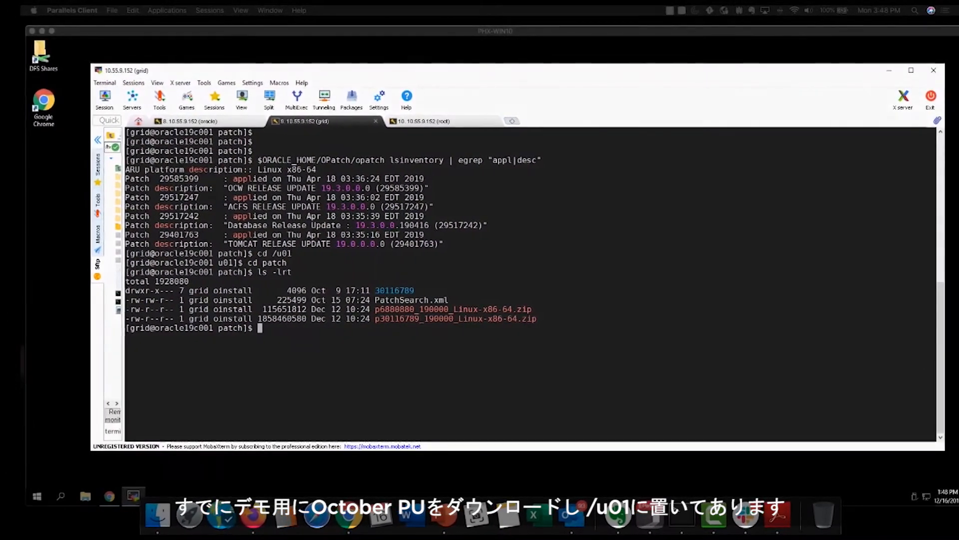
pyautogui.click(304, 360)
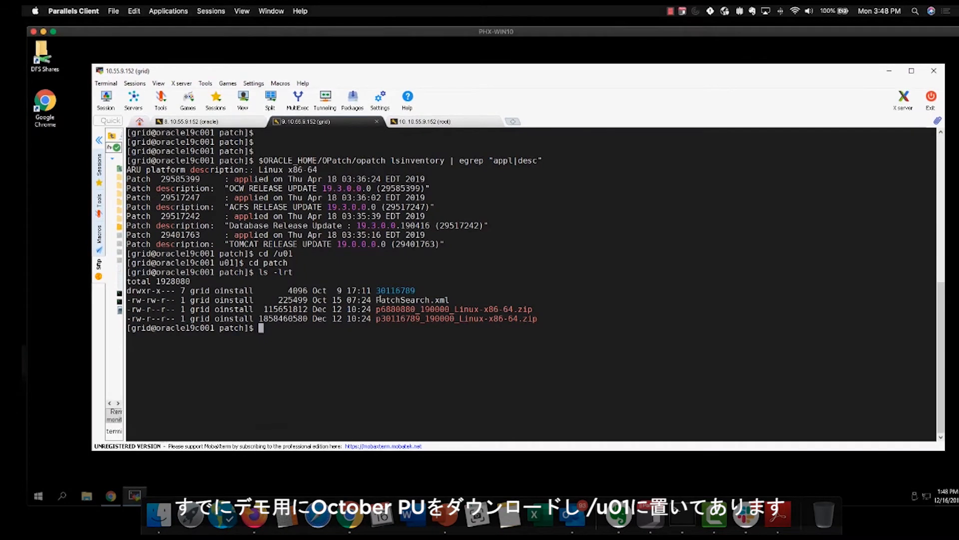
pyautogui.moveTo(375, 289); pyautogui.dragTo(414, 289)
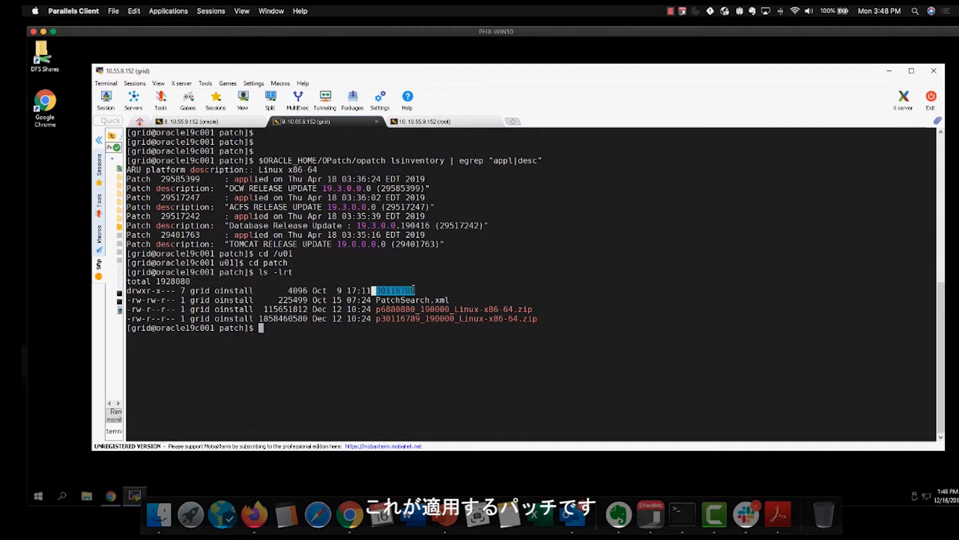
pyautogui.click(392, 361)
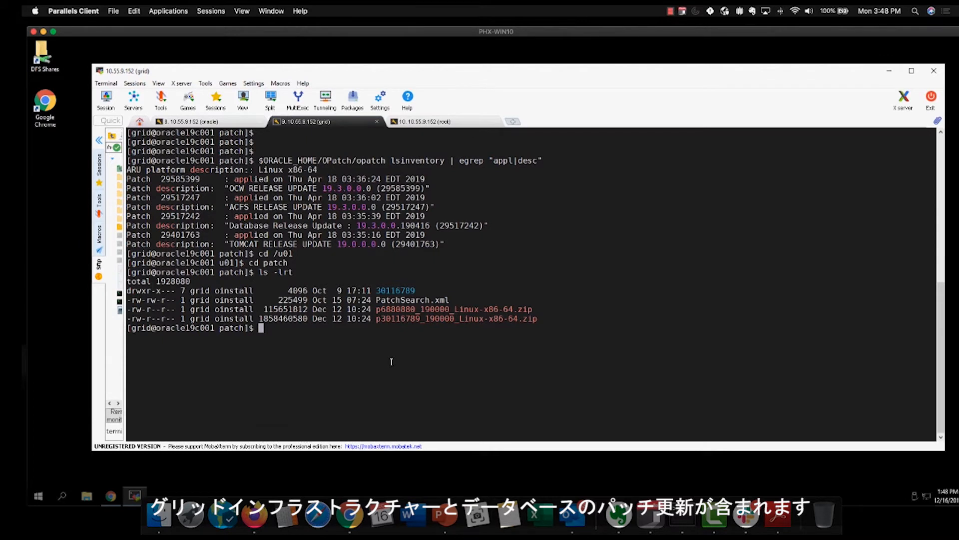
# Step: In the root session, run ./opatchauto apply /u01/patch/30116789 from the grid OPatch directory
pyautogui.click(454, 123)
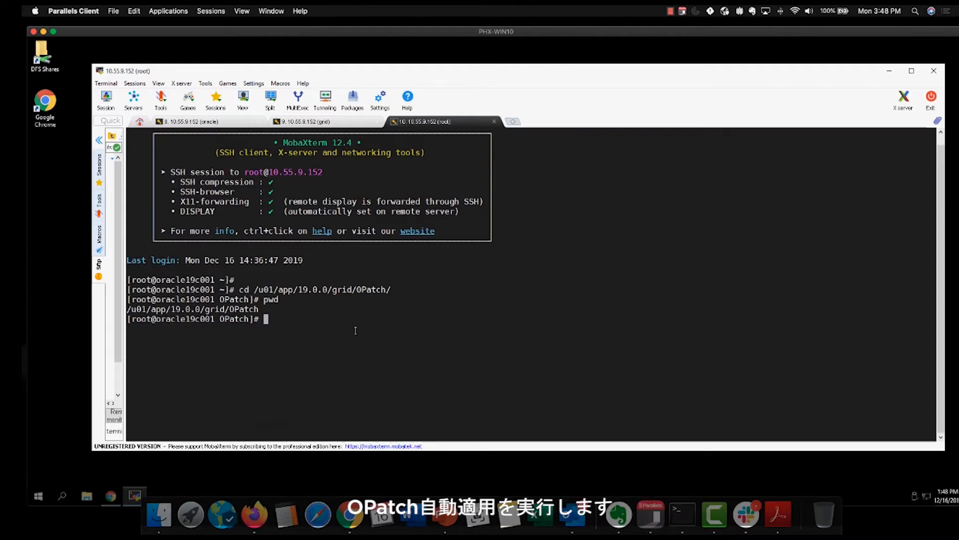
pyautogui.rightClick(397, 326)
pyautogui.press('BackSpace')
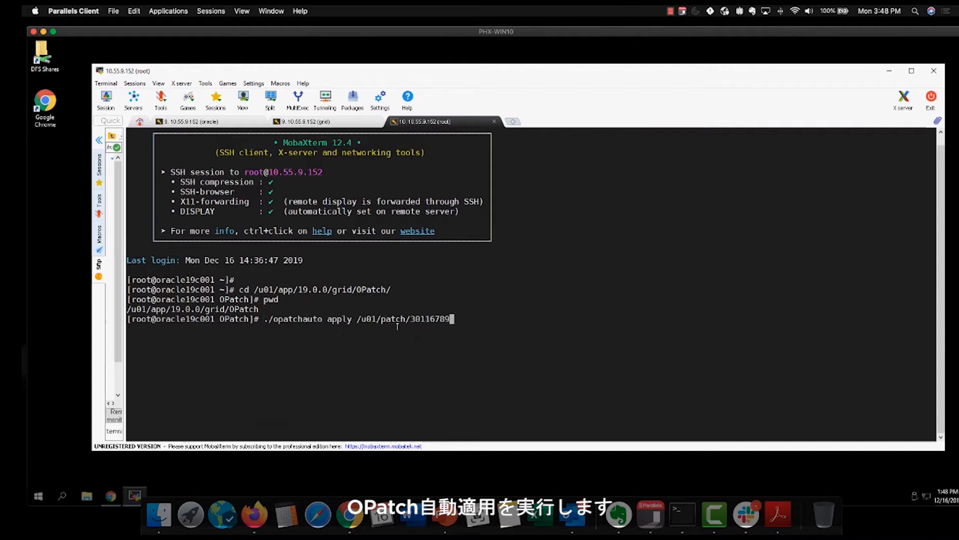
pyautogui.press('Return')
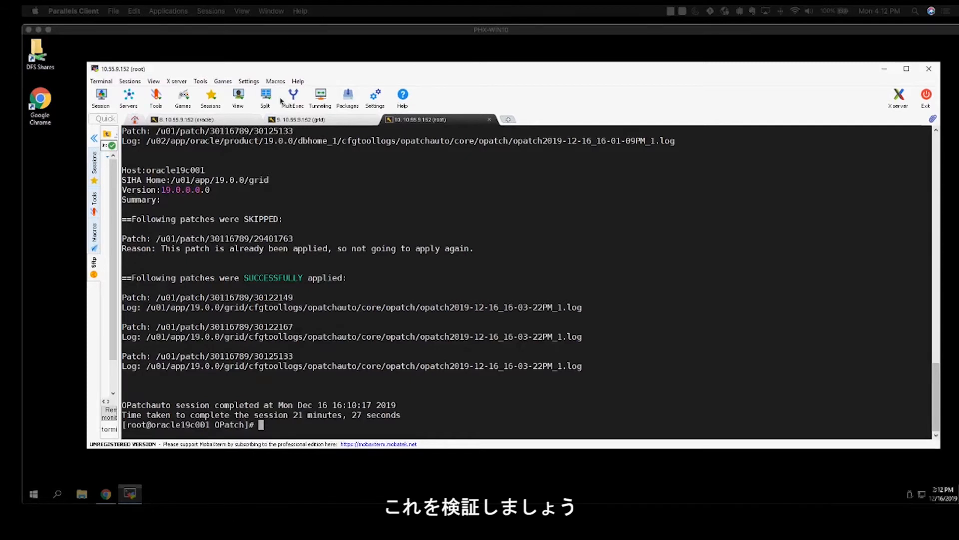
# Step: Verify the applied patches in the oracle session's OPatch inventory, and rerun the last command in the grid session
pyautogui.click(220, 120)
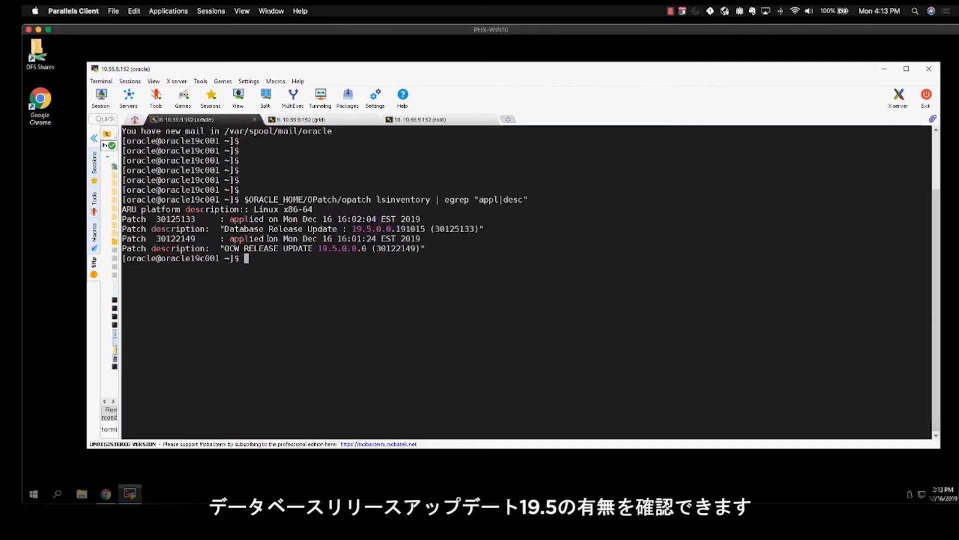
pyautogui.moveTo(223, 228); pyautogui.dragTo(421, 229)
pyautogui.click(342, 143)
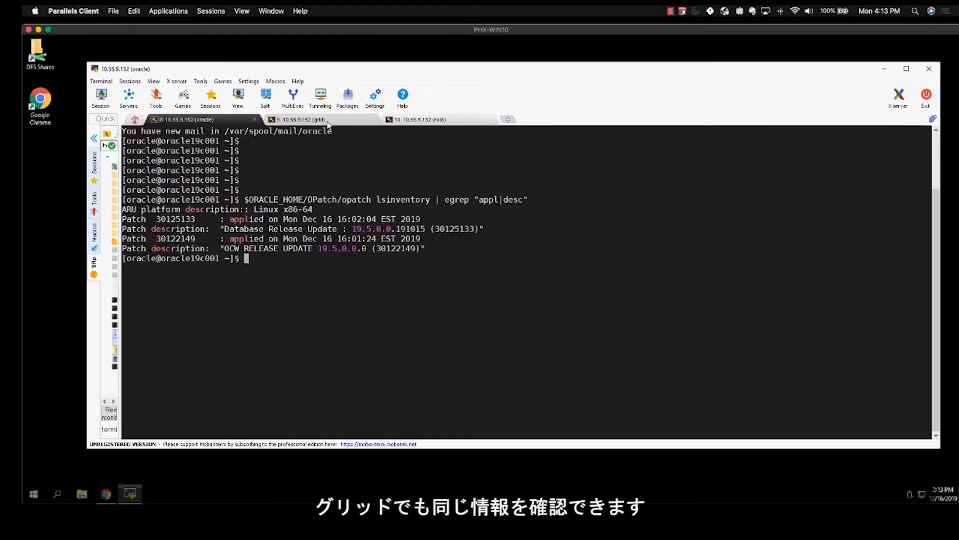
pyautogui.click(328, 125)
pyautogui.press('Up')
pyautogui.press('Return')
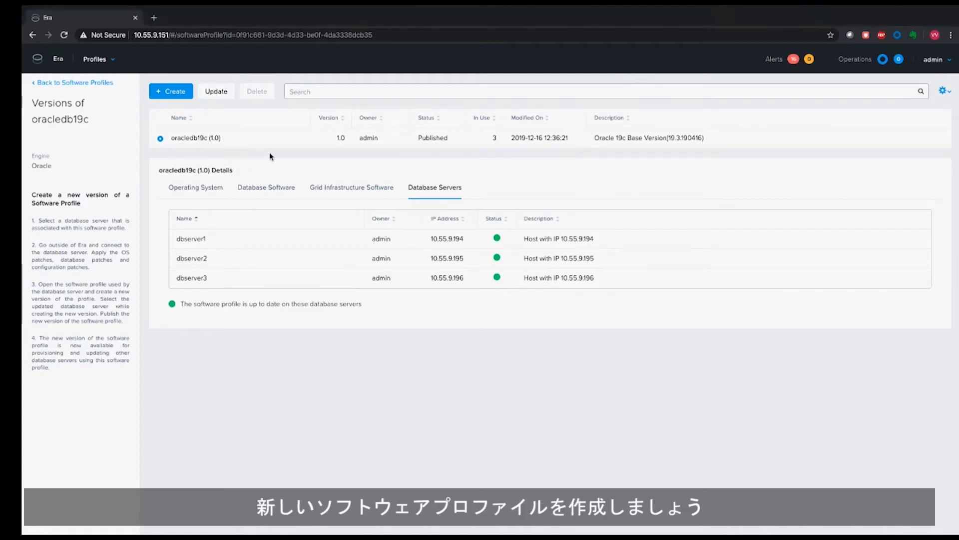
# Step: In Era, start a new oracledb19c profile version named oracledb19c_OCT_PU with the description "Oracledb 19c with OCT PSU"
pyautogui.click(178, 93)
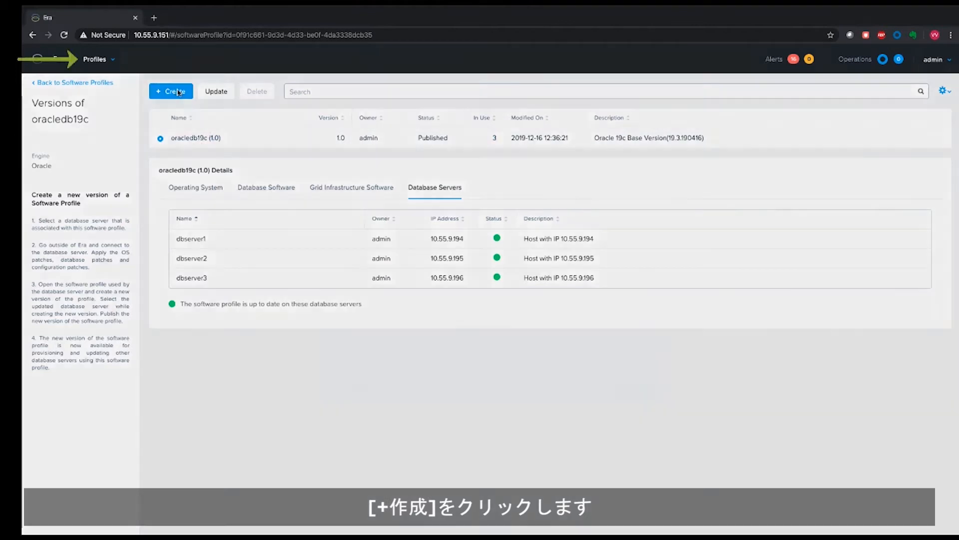
pyautogui.click(353, 266)
pyautogui.write('ora')
pyautogui.write('cle')
pyautogui.write('db19c_')
pyautogui.write('OCT_P')
pyautogui.write('U')
pyautogui.write('Oracledb 19c with OCT PSU')
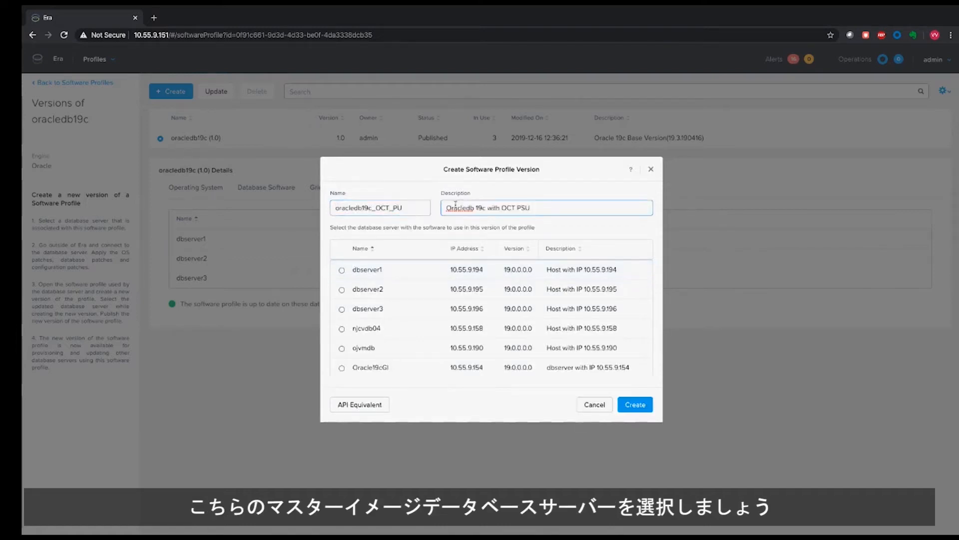
# Step: Create the profile version from the VV_Oracle19cGI database server and open the status of its creation operation
pyautogui.scroll(-3, 343, 340)
pyautogui.click(342, 340)
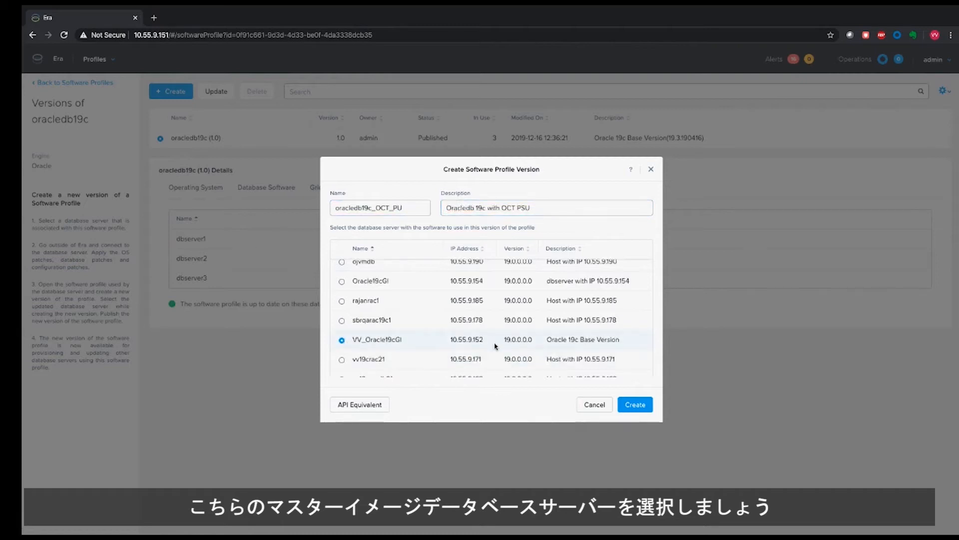
pyautogui.click(633, 408)
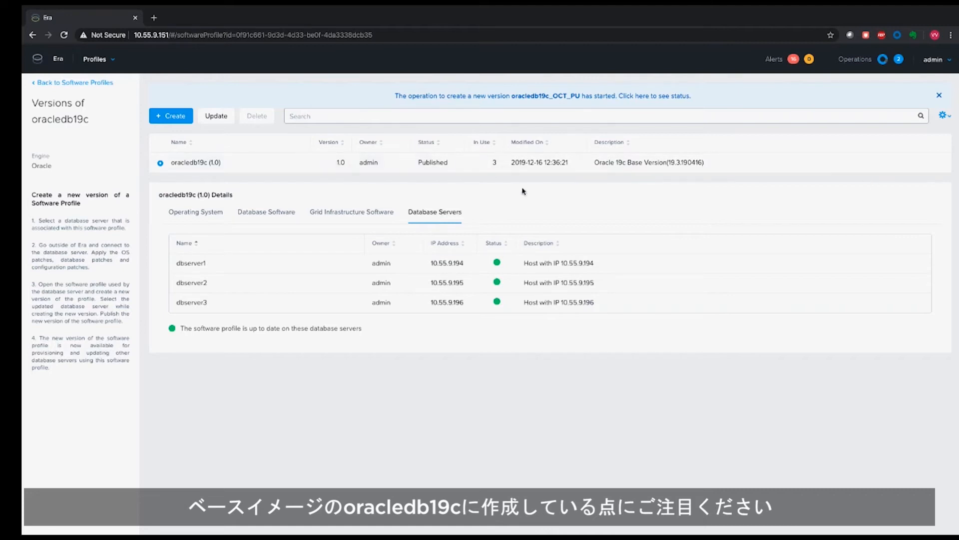
pyautogui.click(552, 96)
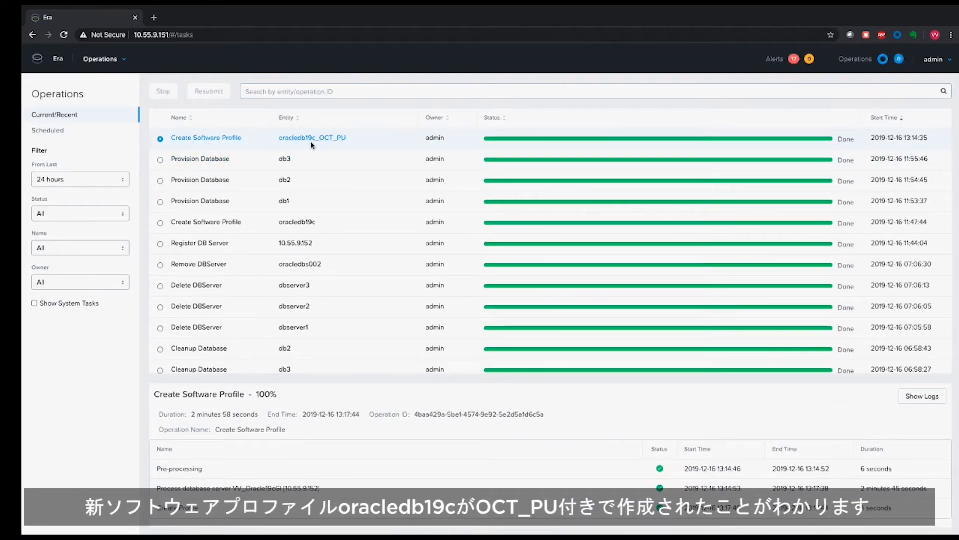
# Step: Return to the oracledb19c profile versions and set the status of oracledb19c_OCT_PU to Published
pyautogui.click(100, 59)
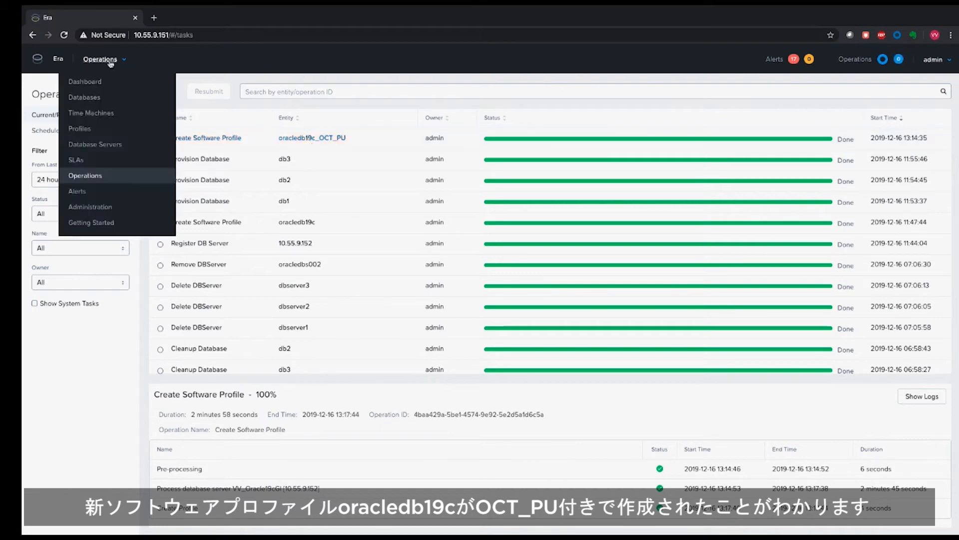
pyautogui.click(78, 131)
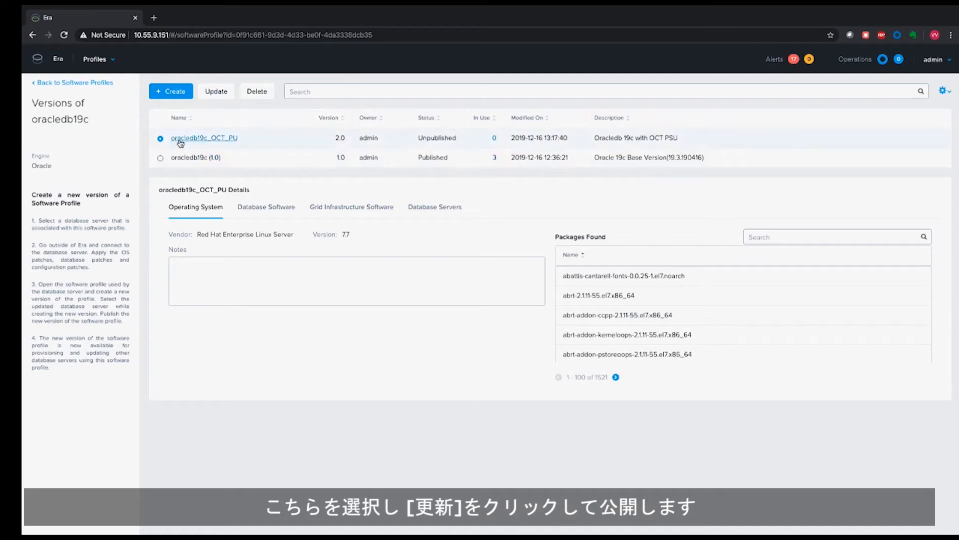
pyautogui.click(218, 92)
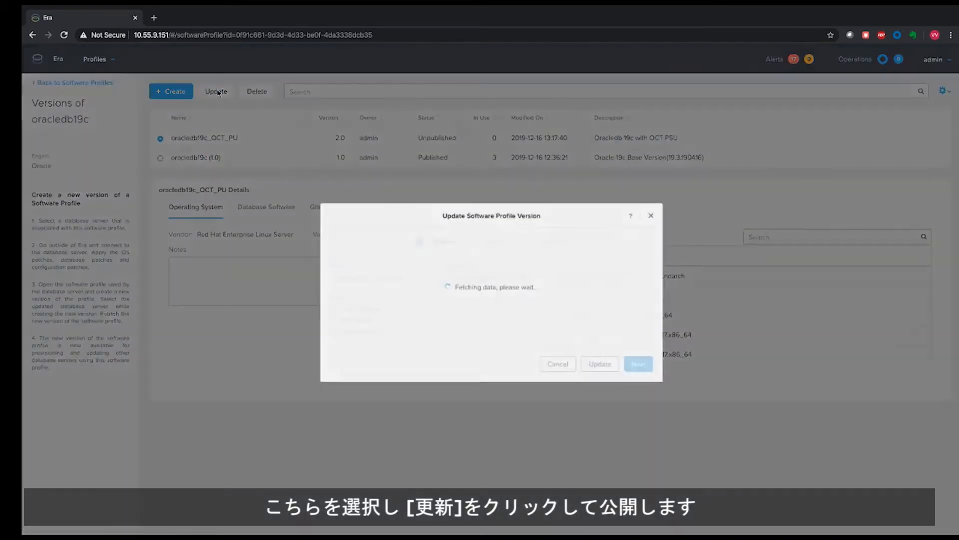
pyautogui.click(333, 317)
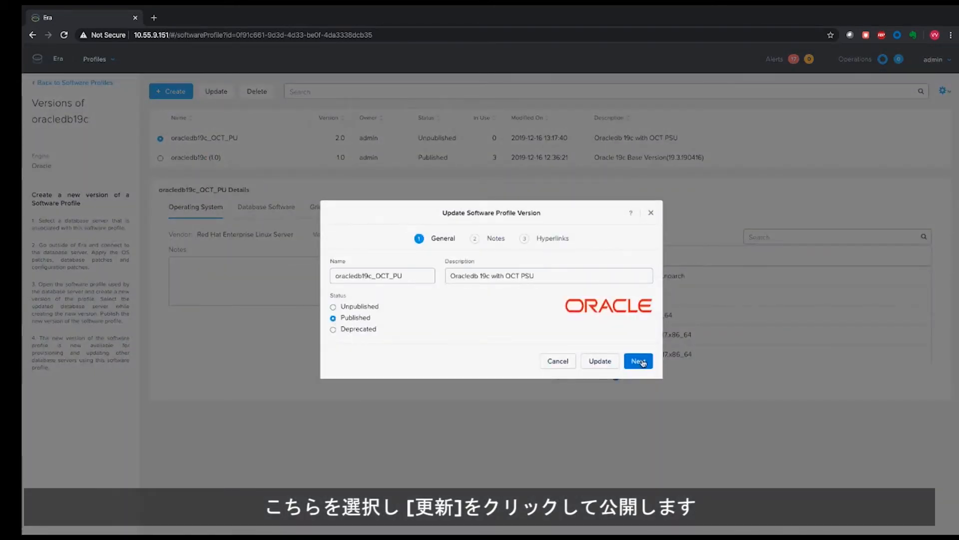
pyautogui.click(599, 361)
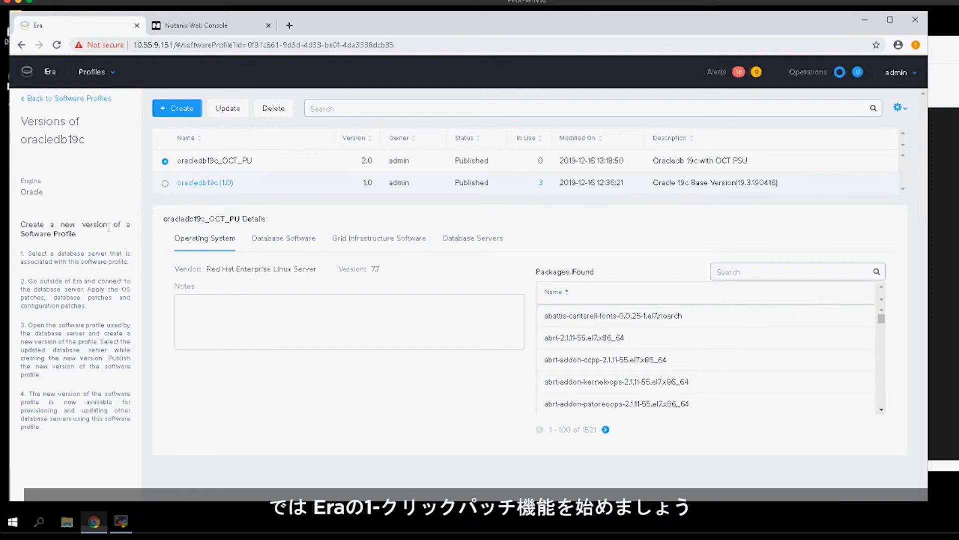
# Step: List the database servers using the oracledb19c (1.0) version and open dbserver1
pyautogui.click(165, 185)
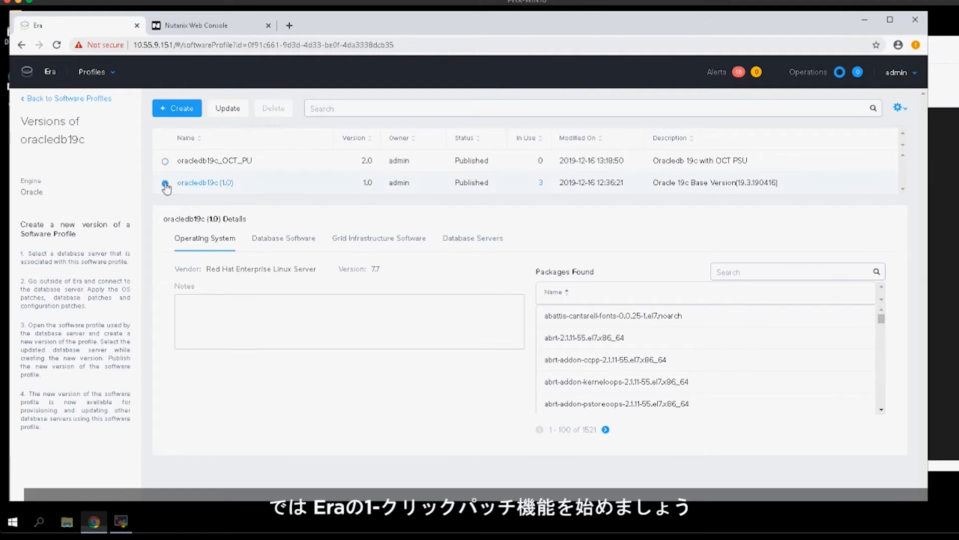
pyautogui.click(542, 184)
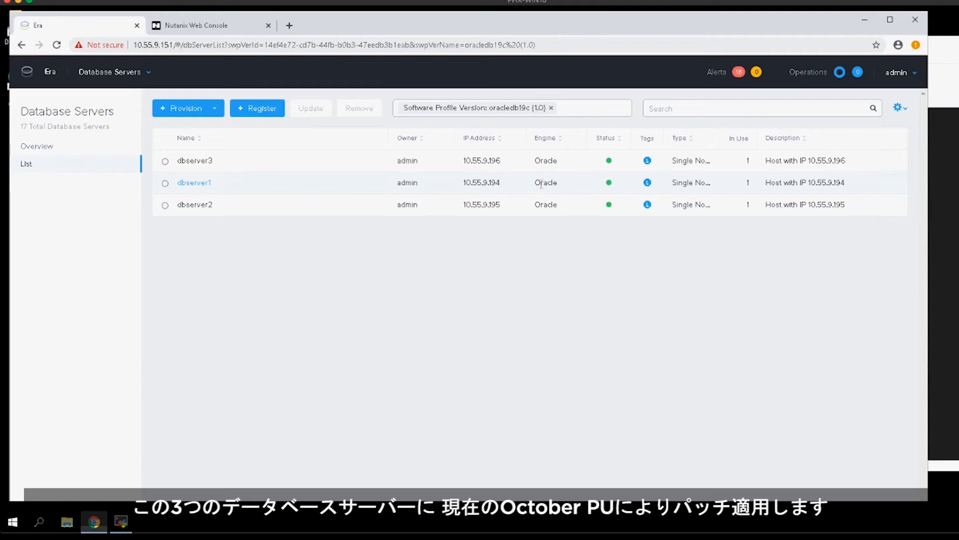
pyautogui.click(191, 183)
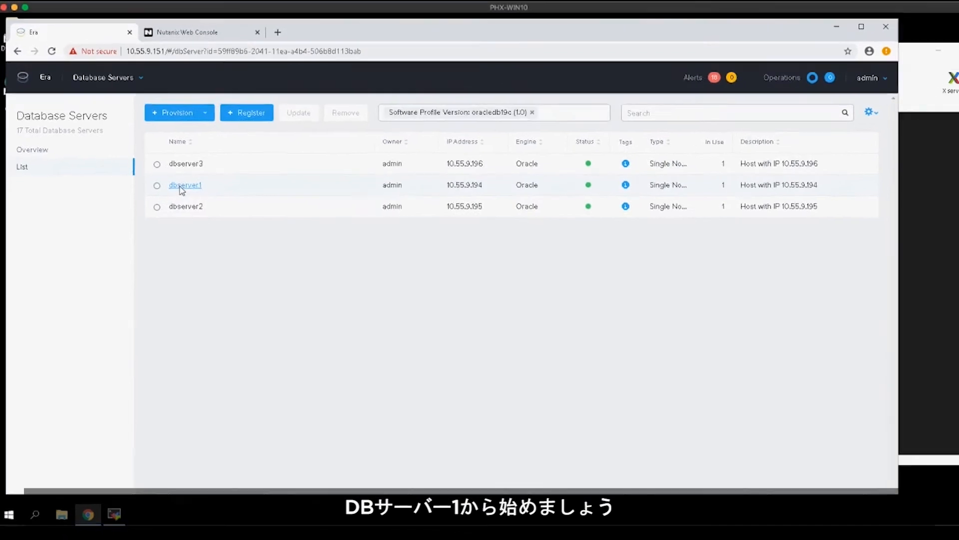
# Step: Patch dbserver1's database to software profile version oracledb19c_OCT_PU, with patching set to start now
pyautogui.scroll(-3, 170, 331)
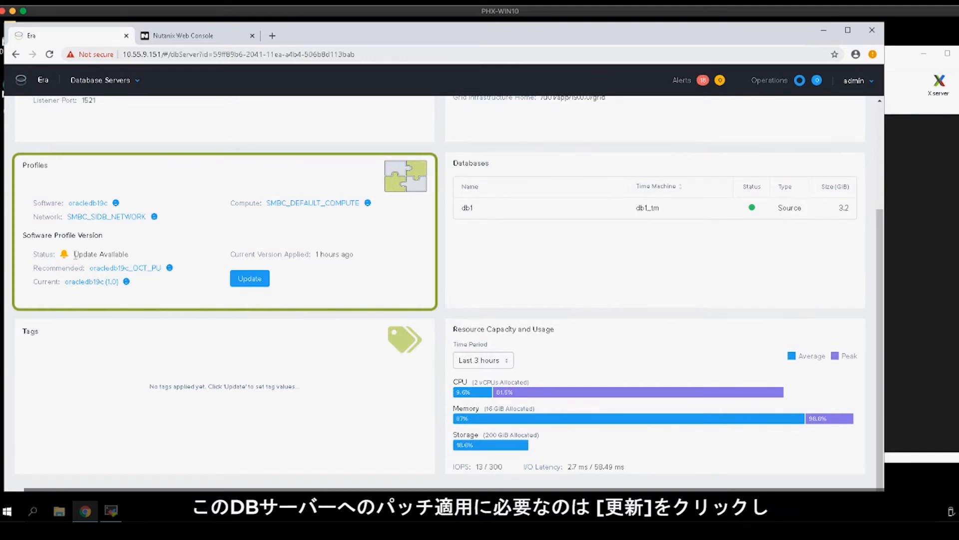
pyautogui.click(256, 280)
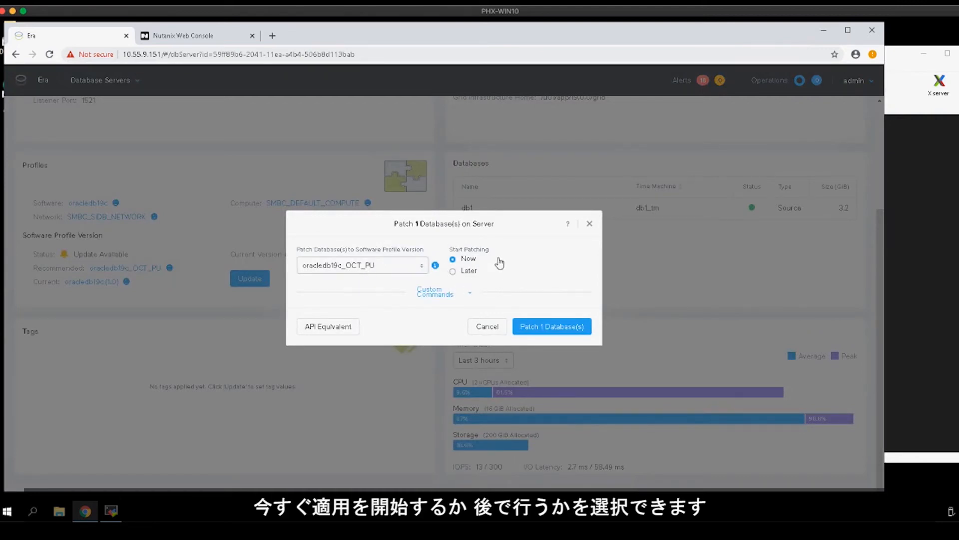
pyautogui.click(472, 273)
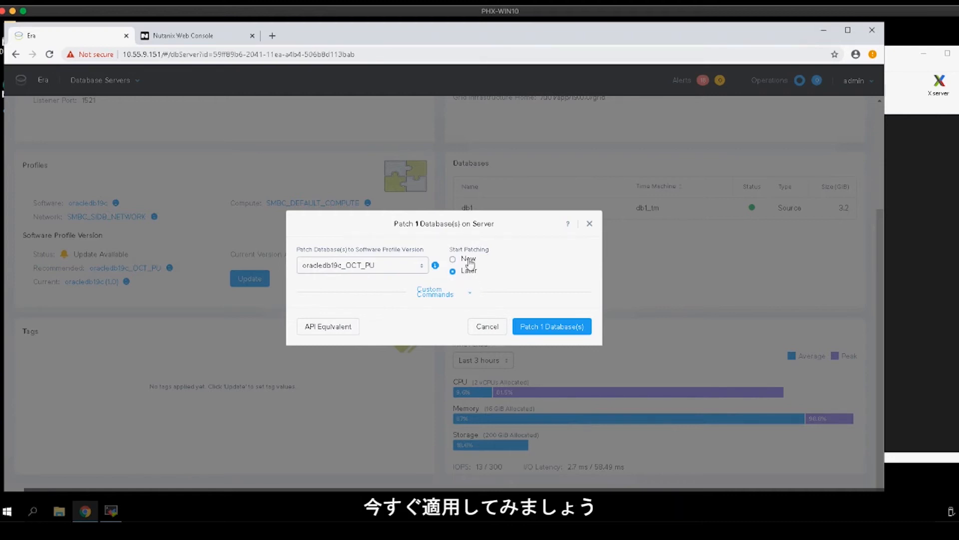
pyautogui.click(470, 263)
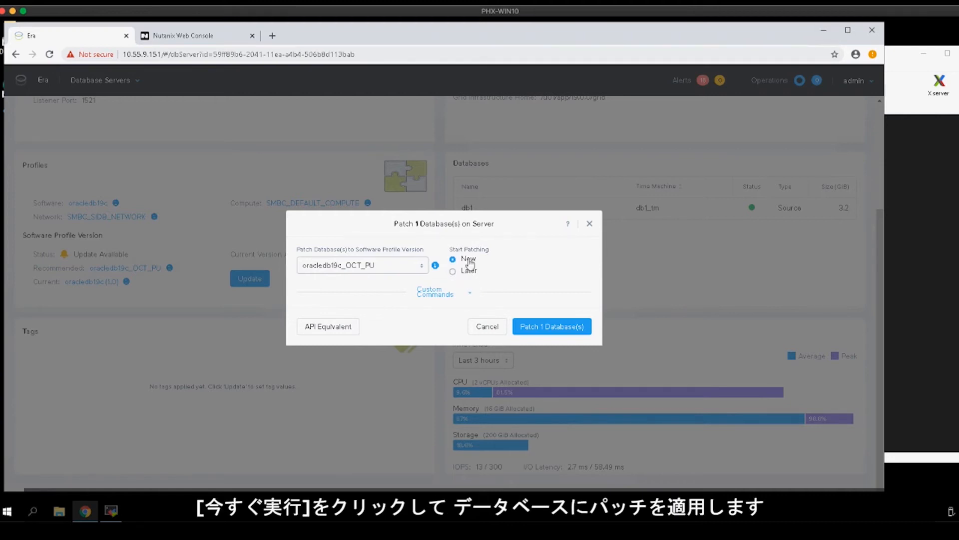
pyautogui.click(548, 326)
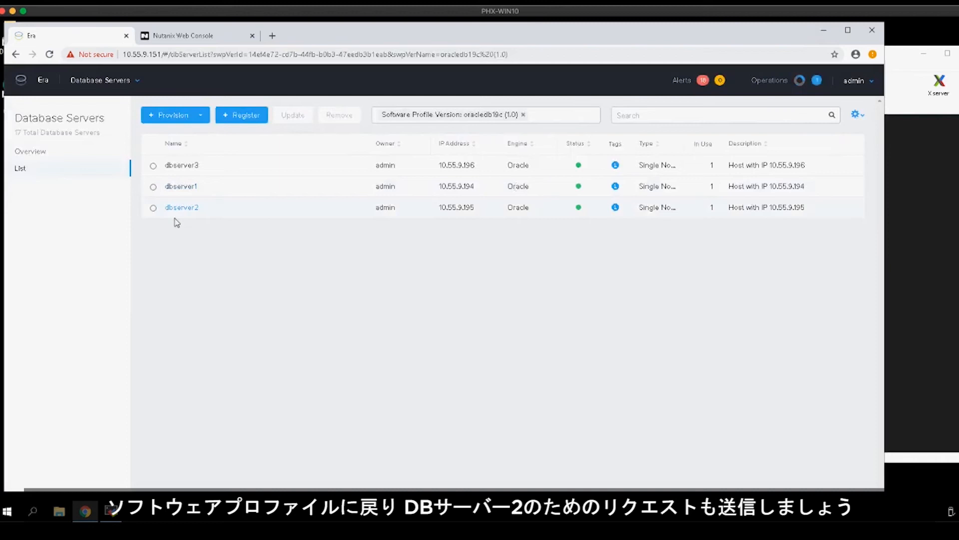
# Step: Open dbserver2 from the database server list and patch its database to oracledb19c_OCT_PU, starting now
pyautogui.click(153, 208)
pyautogui.click(180, 210)
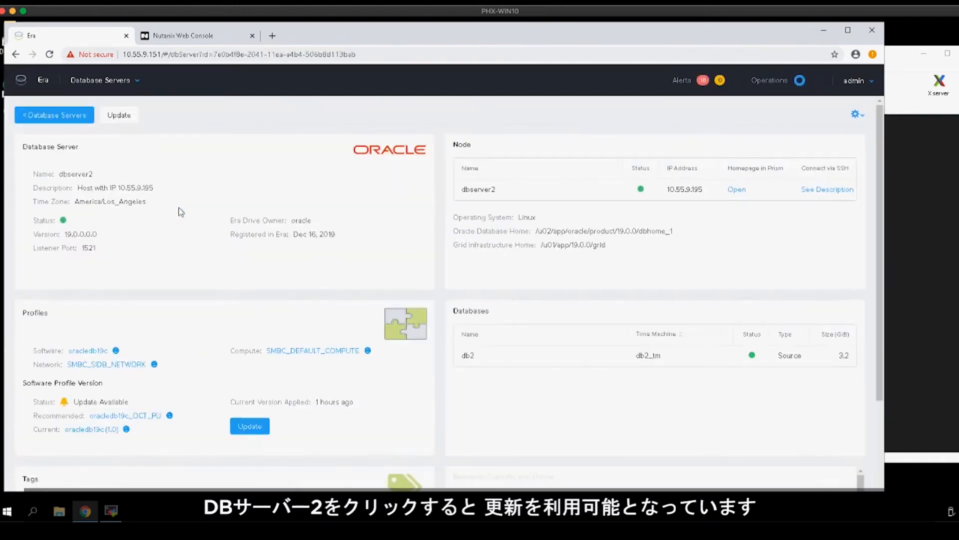
pyautogui.scroll(-3, 238, 294)
pyautogui.scroll(-1, 238, 294)
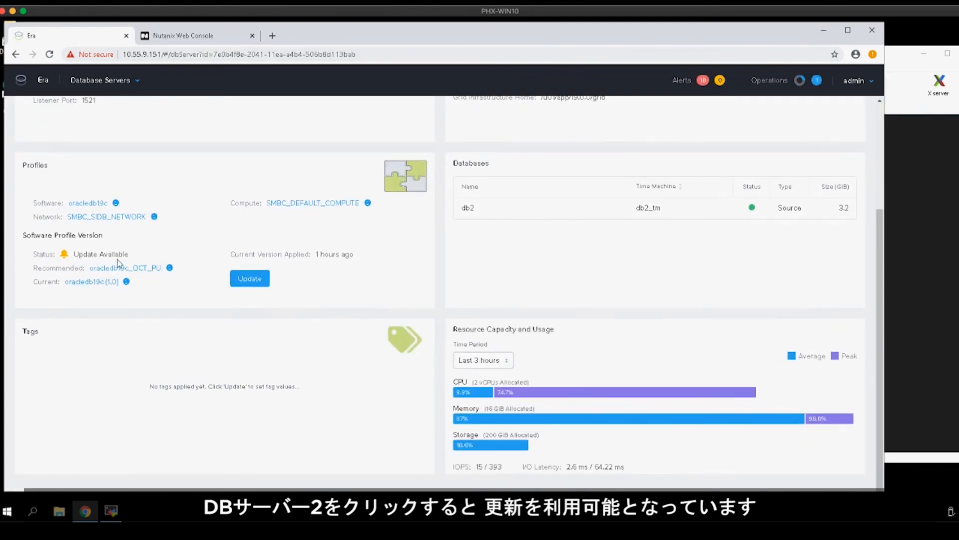
pyautogui.click(245, 281)
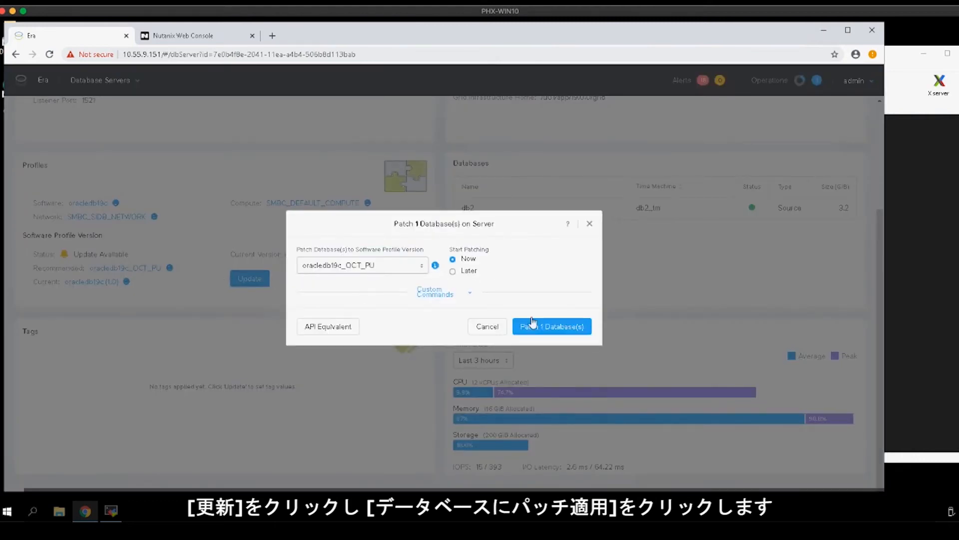
pyautogui.click(547, 328)
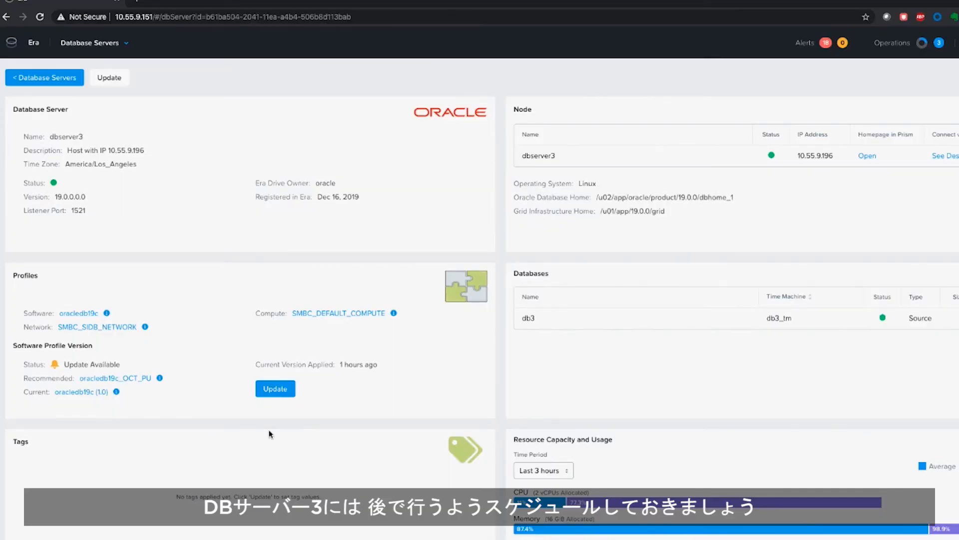
# Step: Schedule the patching of dbserver3's database to oracledb19c_OCT_PU for December 16, 2019 at 13:59:59
pyautogui.click(282, 391)
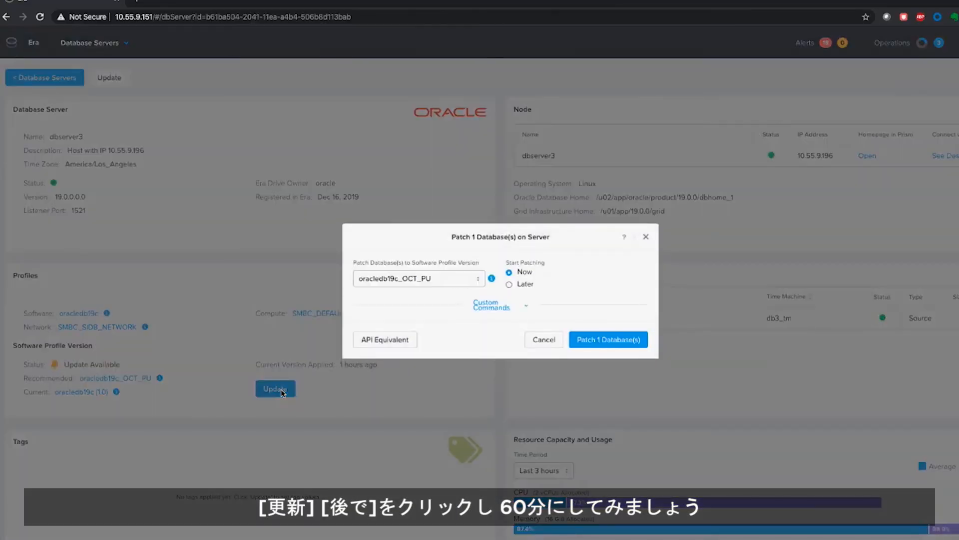
pyautogui.click(510, 286)
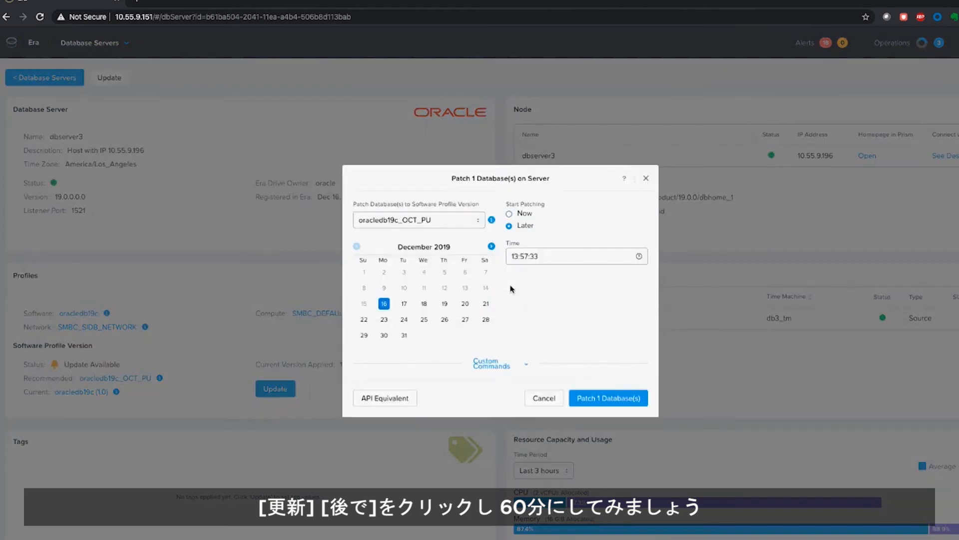
pyautogui.moveTo(521, 255); pyautogui.dragTo(528, 256)
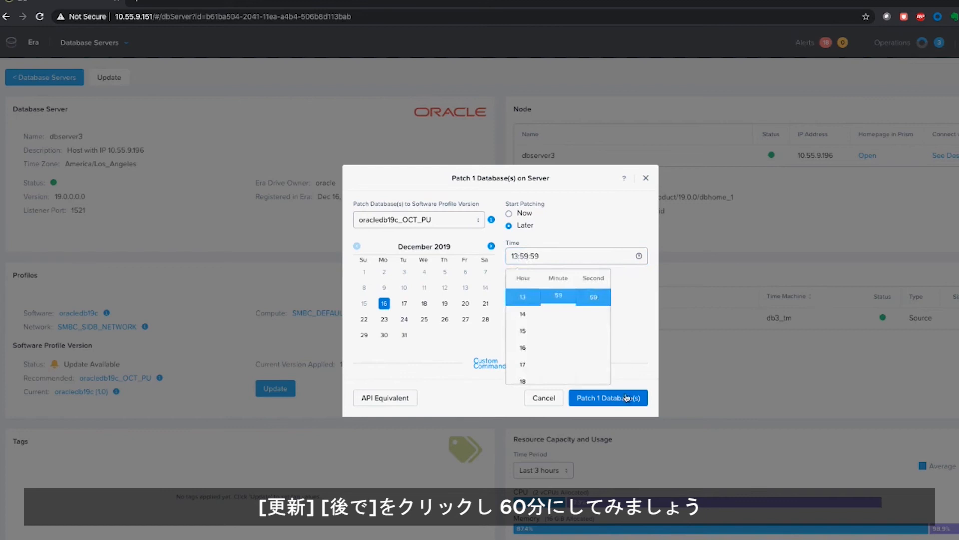
pyautogui.click(630, 358)
pyautogui.click(617, 402)
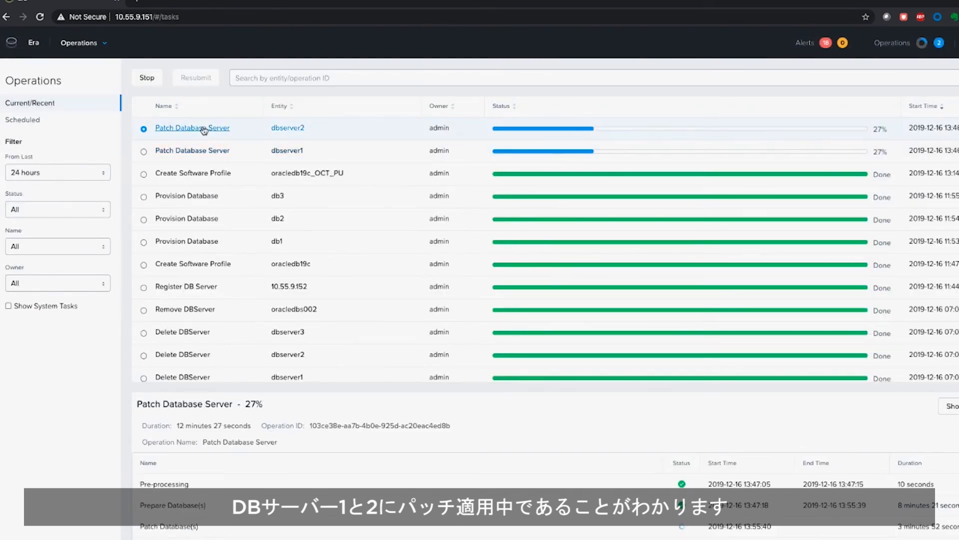
# Step: Check the scheduled operations, and examine the details of the Patch Database Server operation for dbserver3
pyautogui.click(25, 121)
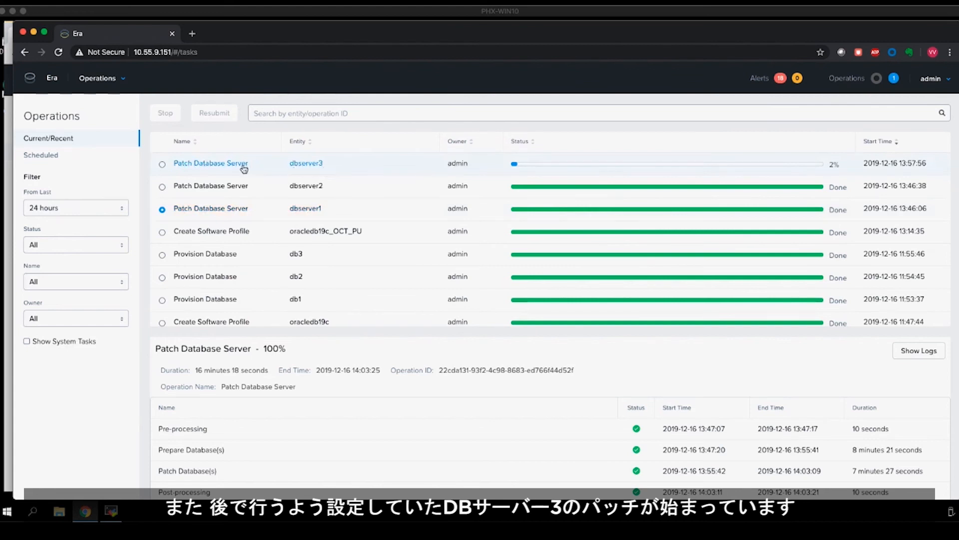
pyautogui.click(162, 165)
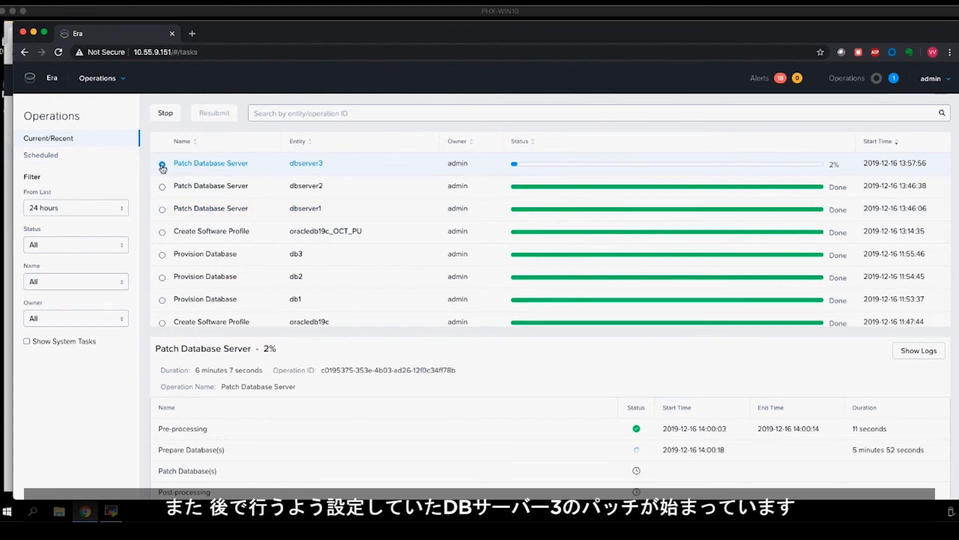
# Step: Go to the versions of the oracledb19c software profile and list the database servers using oracledb19c_OCT_PU
pyautogui.click(122, 80)
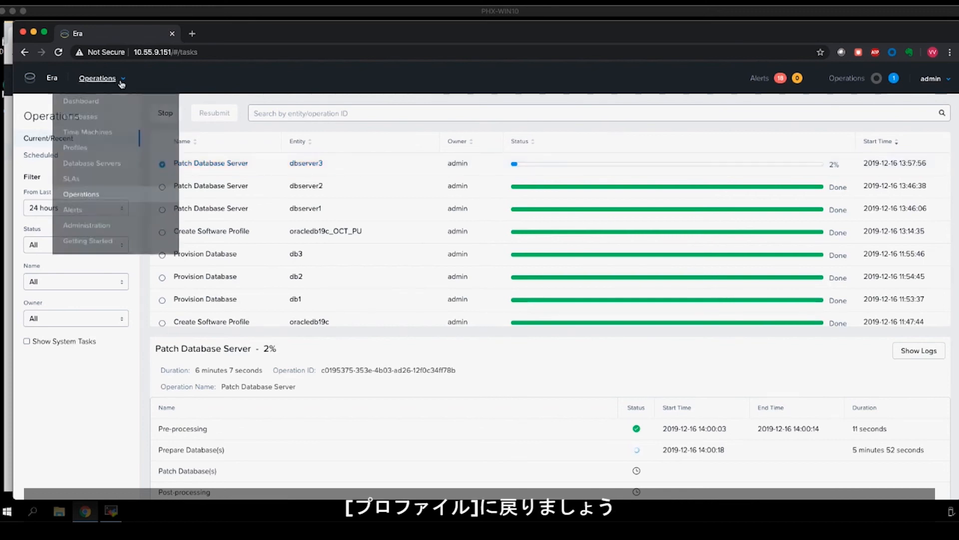
pyautogui.click(75, 153)
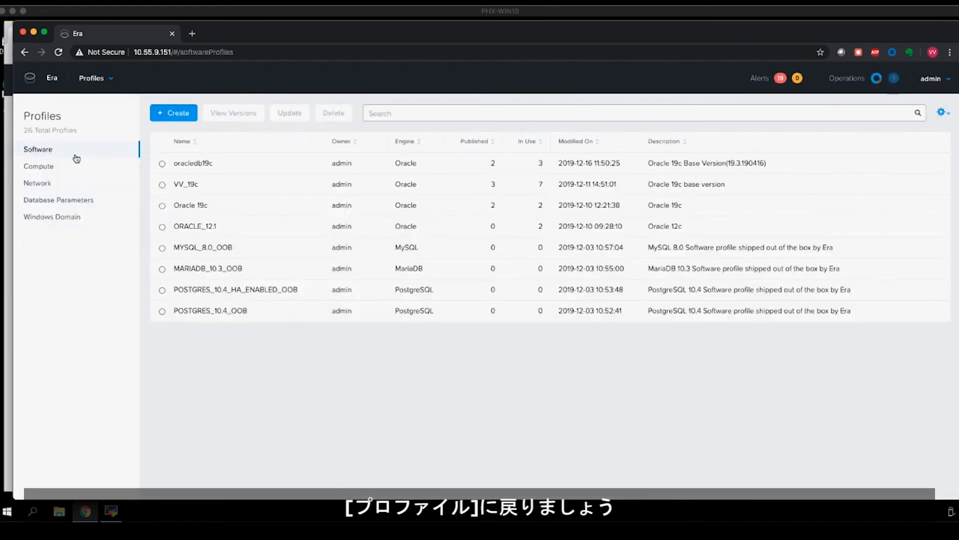
pyautogui.click(187, 166)
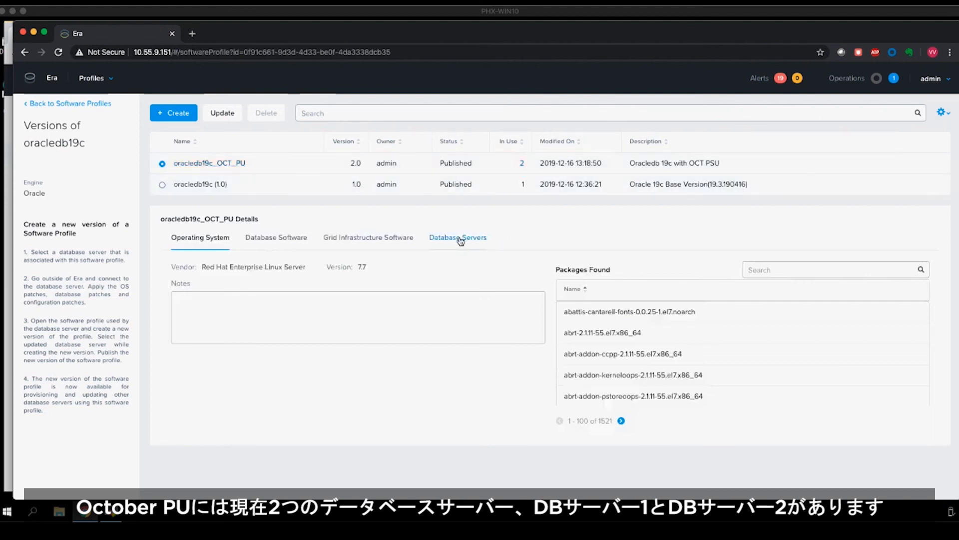
pyautogui.click(460, 240)
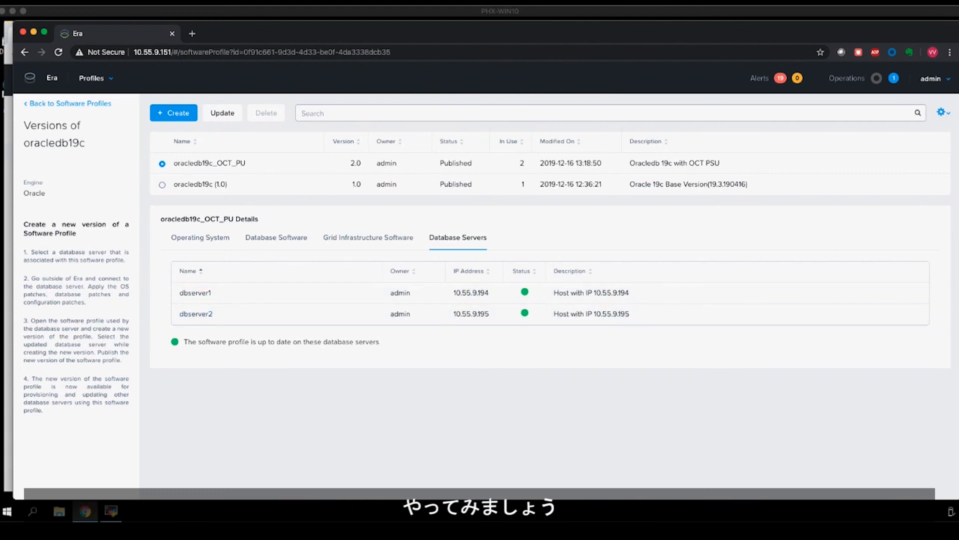
# Step: Switch to the MobaXterm session for 10.55.9.194 and run $ORACLE_HOME/OPatch/opatch lsinventory | egrep "appl|desc" to check dbserver1's patches
pyautogui.press('super+Tab')
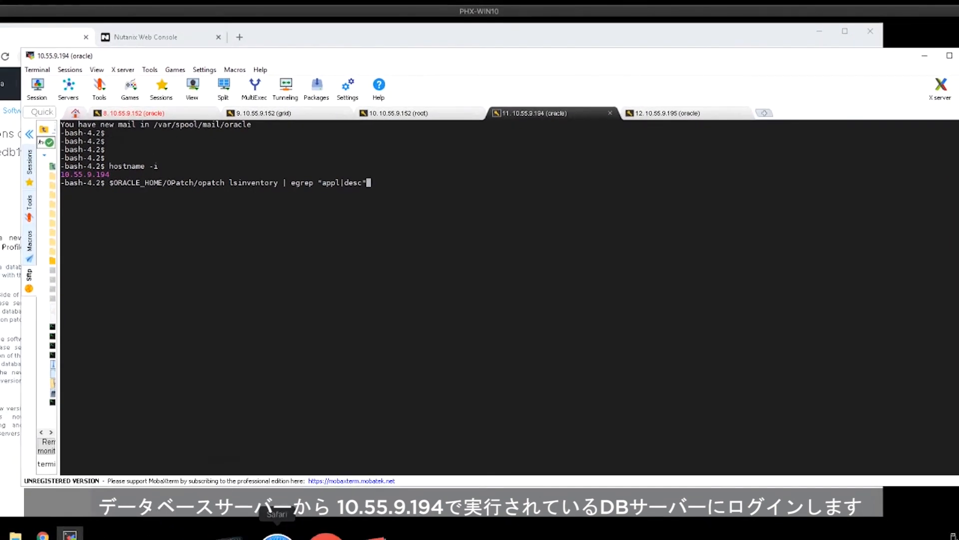
pyautogui.click(317, 534)
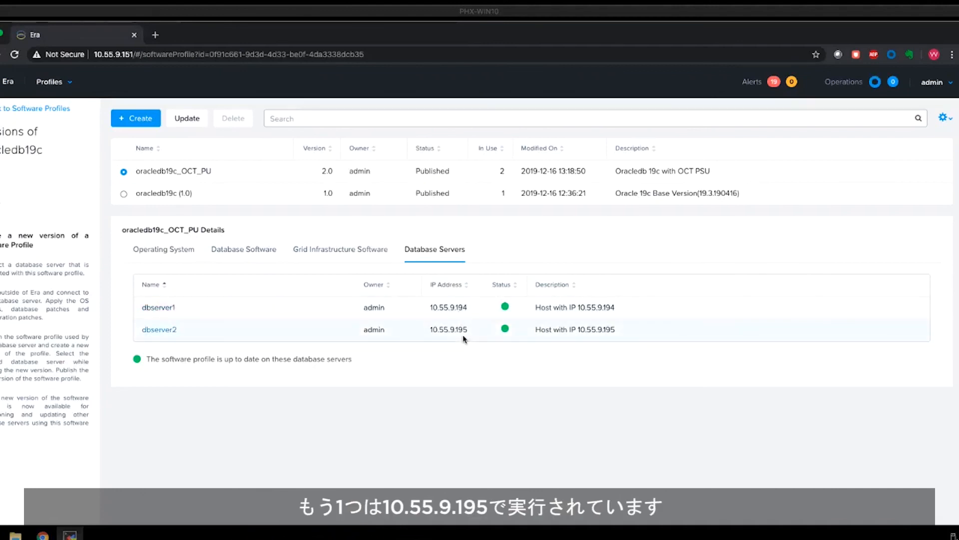
pyautogui.click(69, 534)
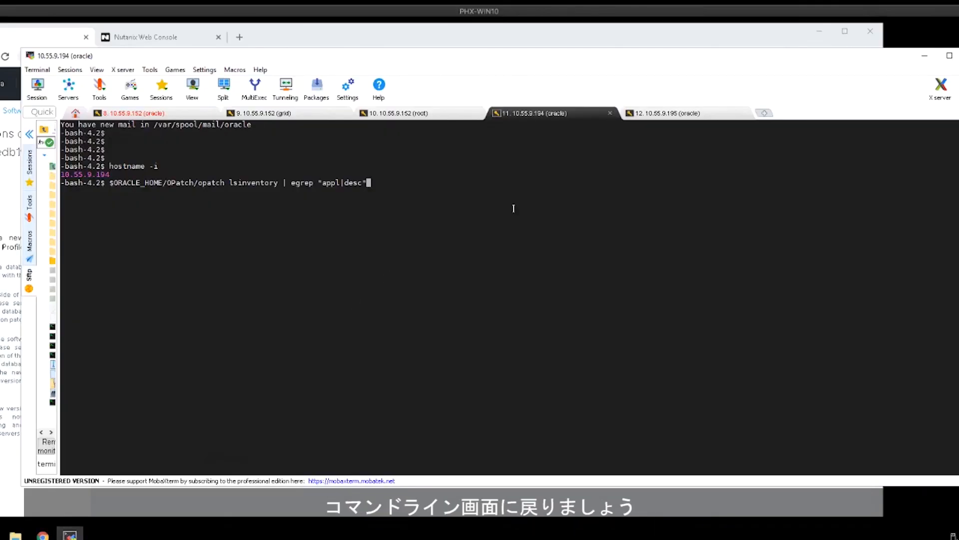
pyautogui.press('Return')
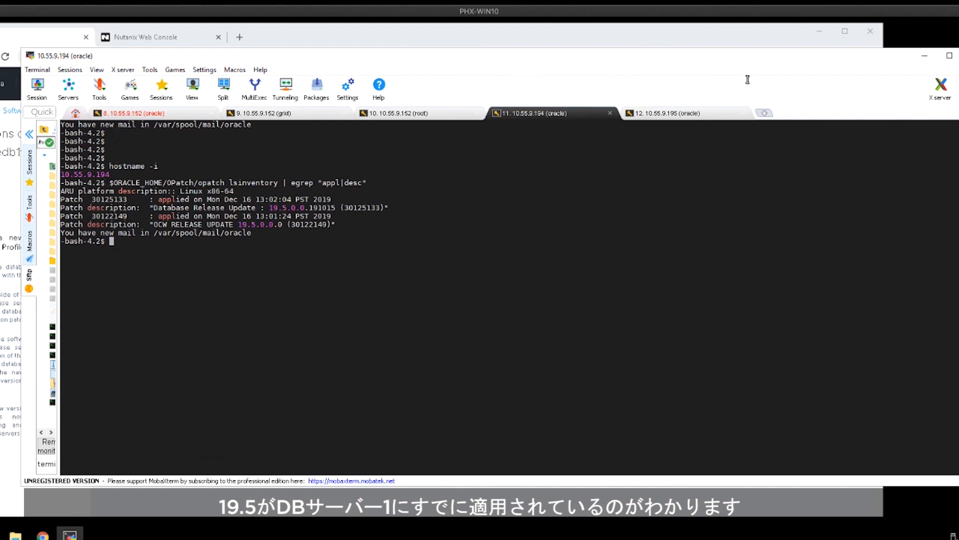
# Step: In the 10.55.9.195 session, run hostname and the same opatch lsinventory command, and highlight the Database Release Update version
pyautogui.click(671, 113)
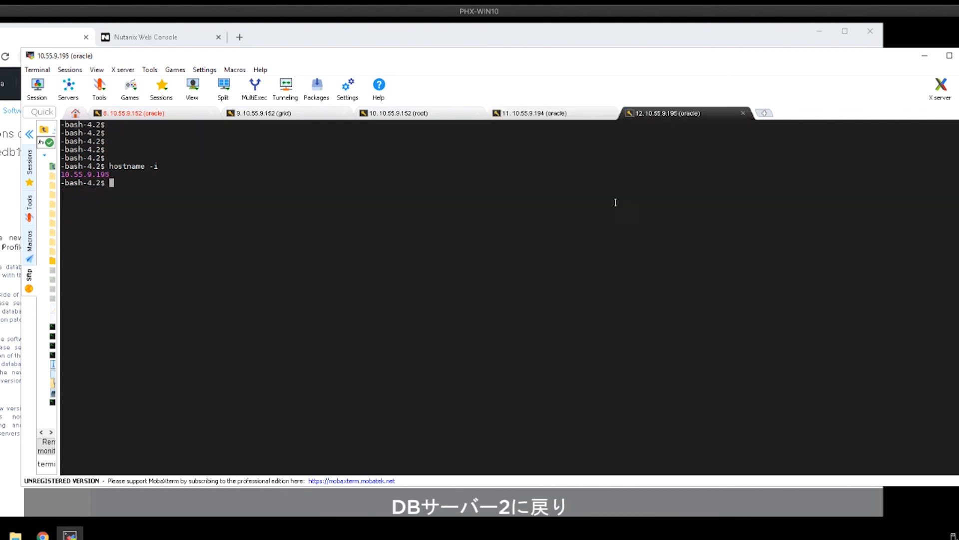
pyautogui.write('hostname')
pyautogui.press('Return')
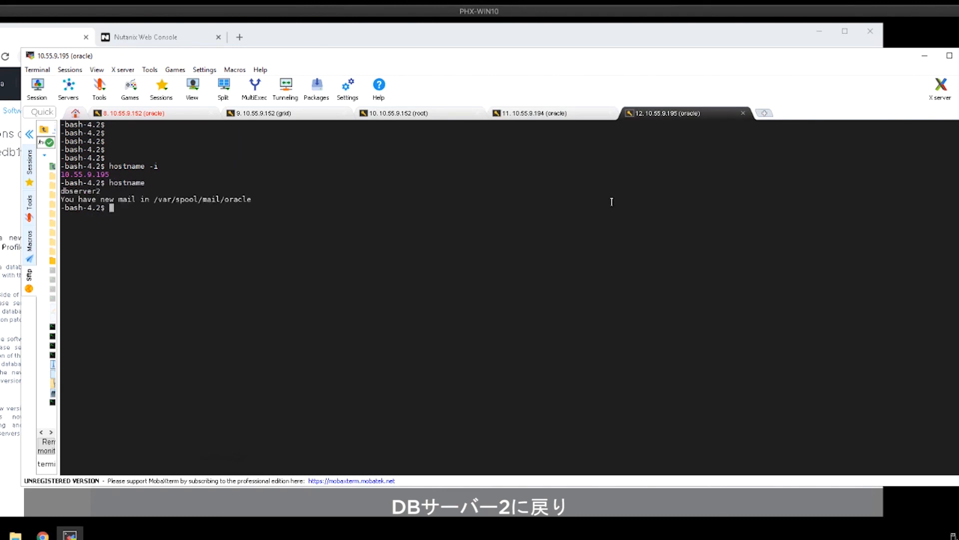
pyautogui.rightClick(613, 199)
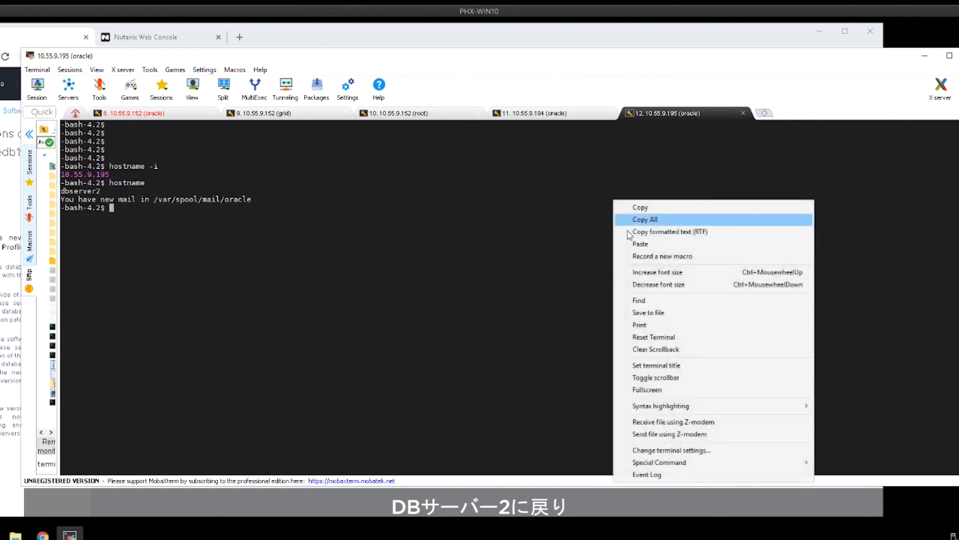
pyautogui.click(634, 243)
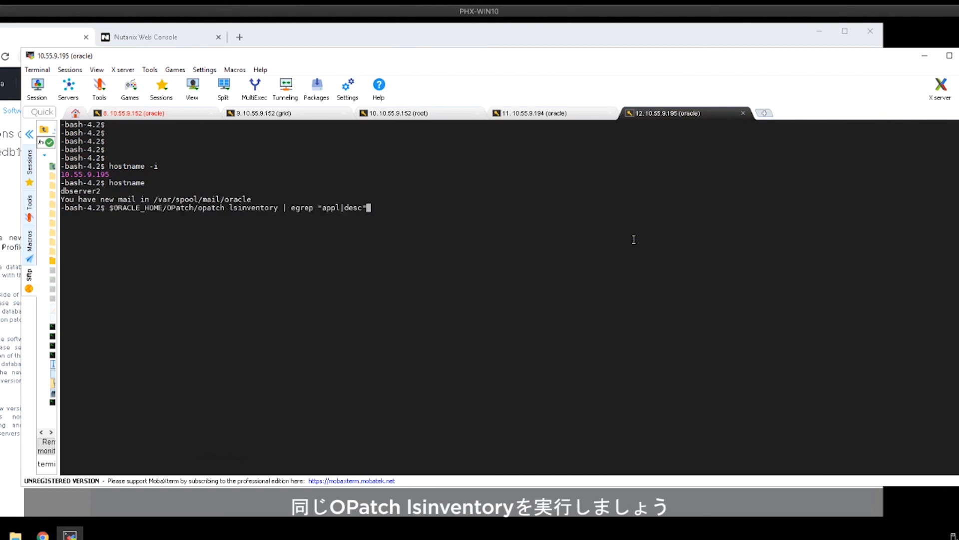
pyautogui.press('Return')
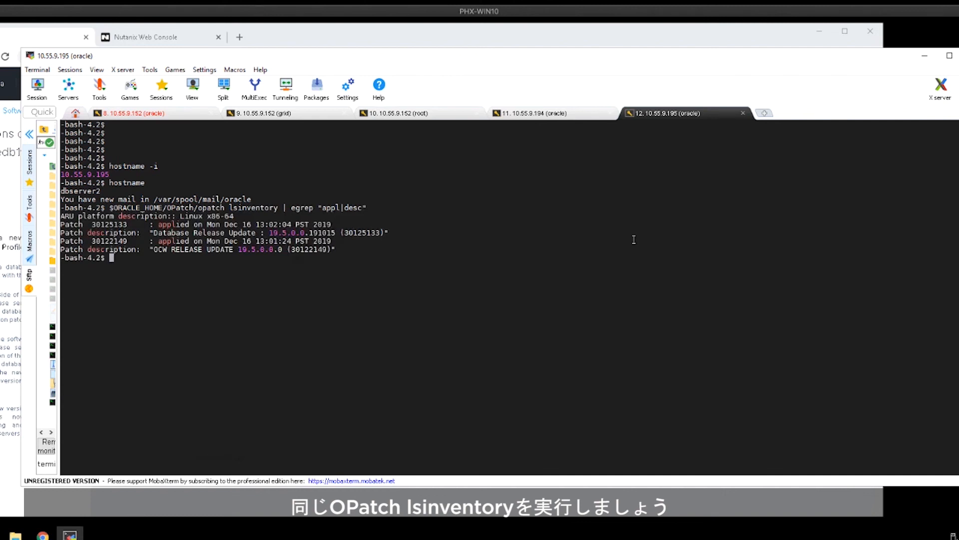
pyautogui.doubleClick(283, 232)
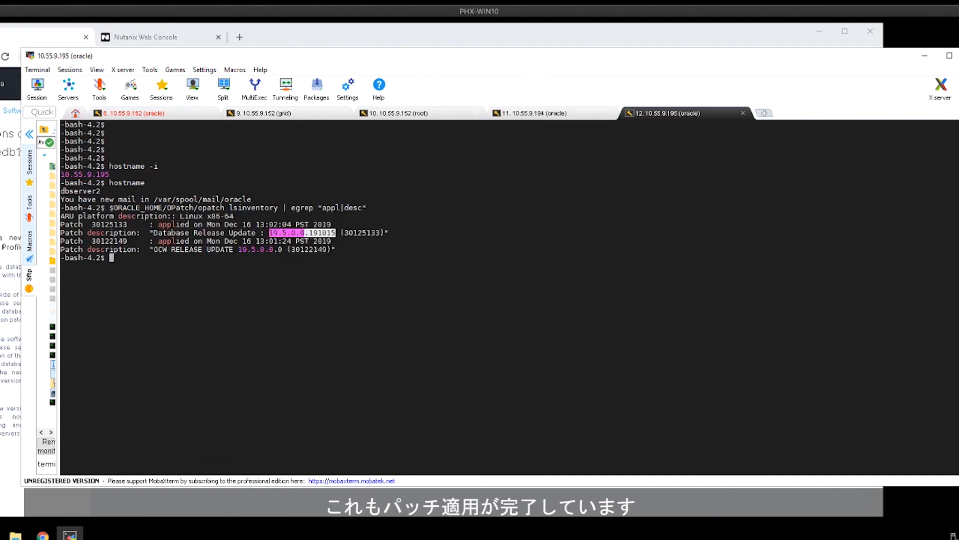